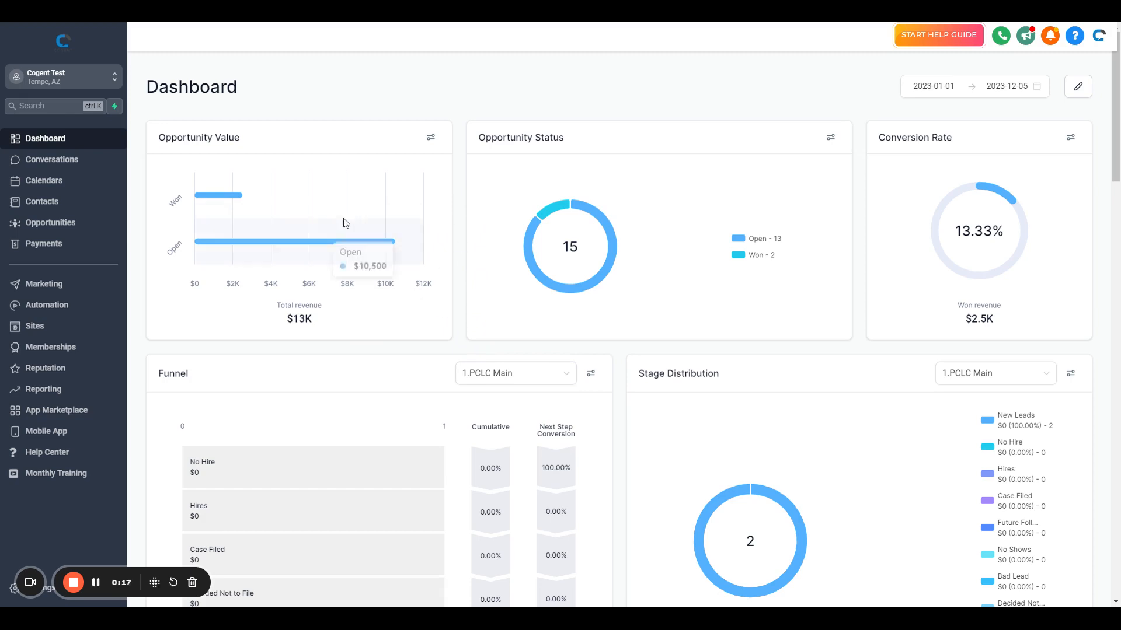
Open the opportunities board and remove its Status is Open filter
{"action": "left_click_drag", "start_coordinate": [255, 144], "coordinate": [175, 155]}
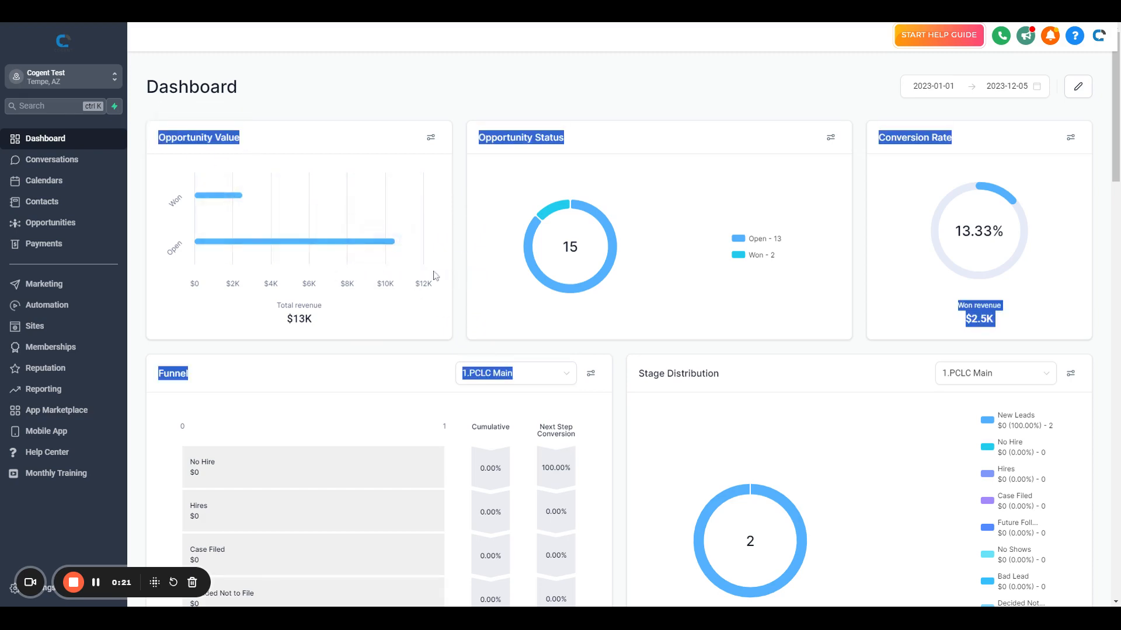
{"action": "left_click", "coordinate": [96, 229]}
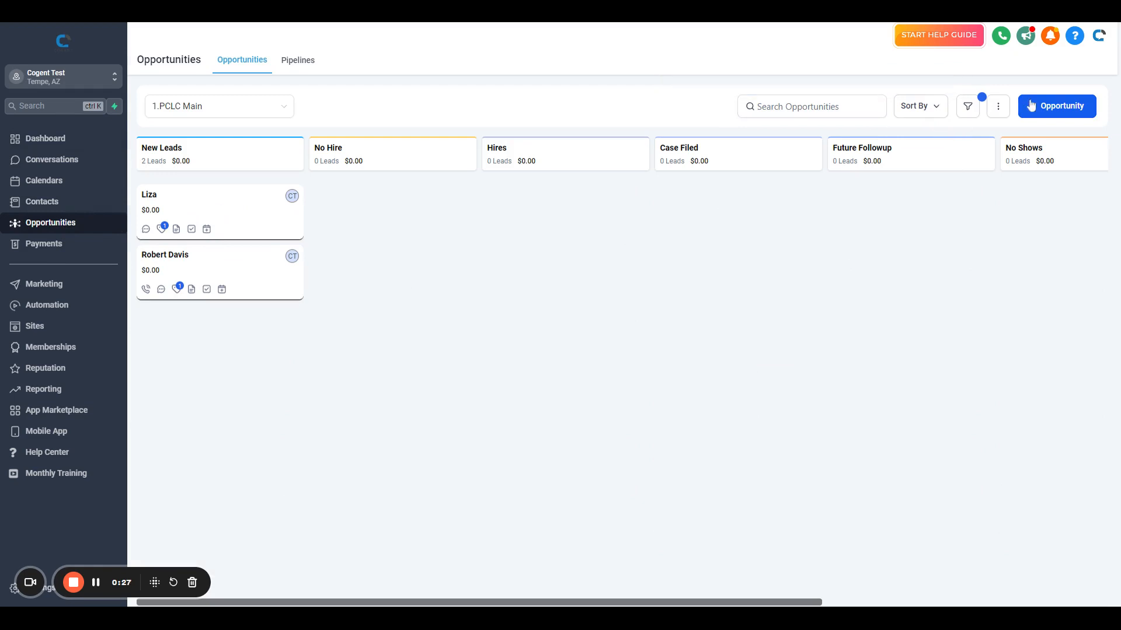
{"action": "left_click", "coordinate": [971, 111]}
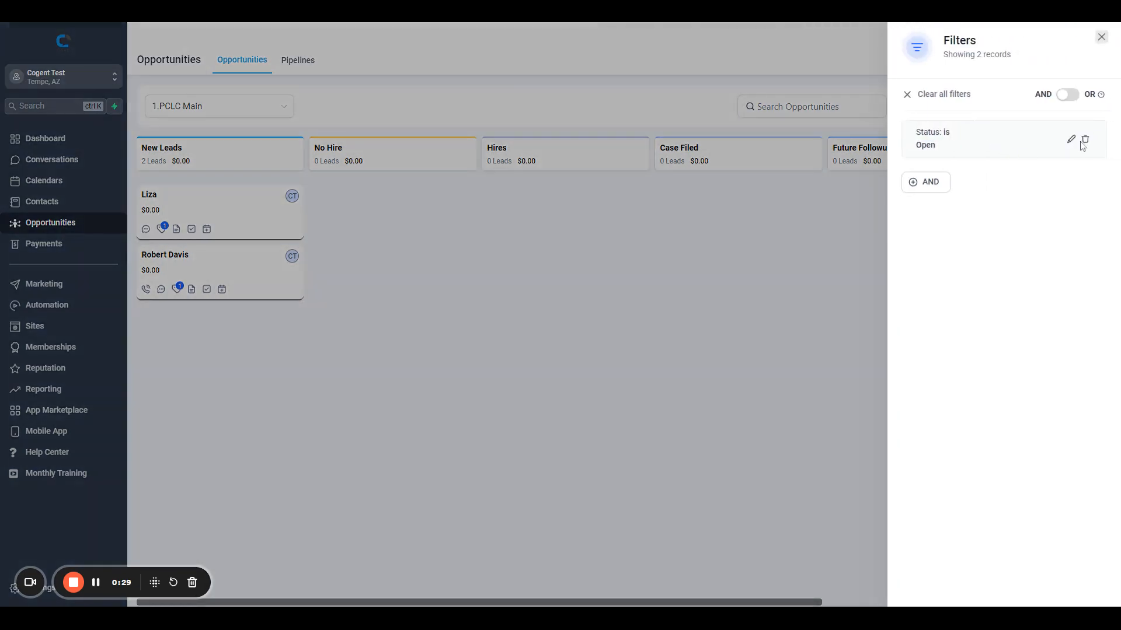
{"action": "left_click", "coordinate": [1084, 140]}
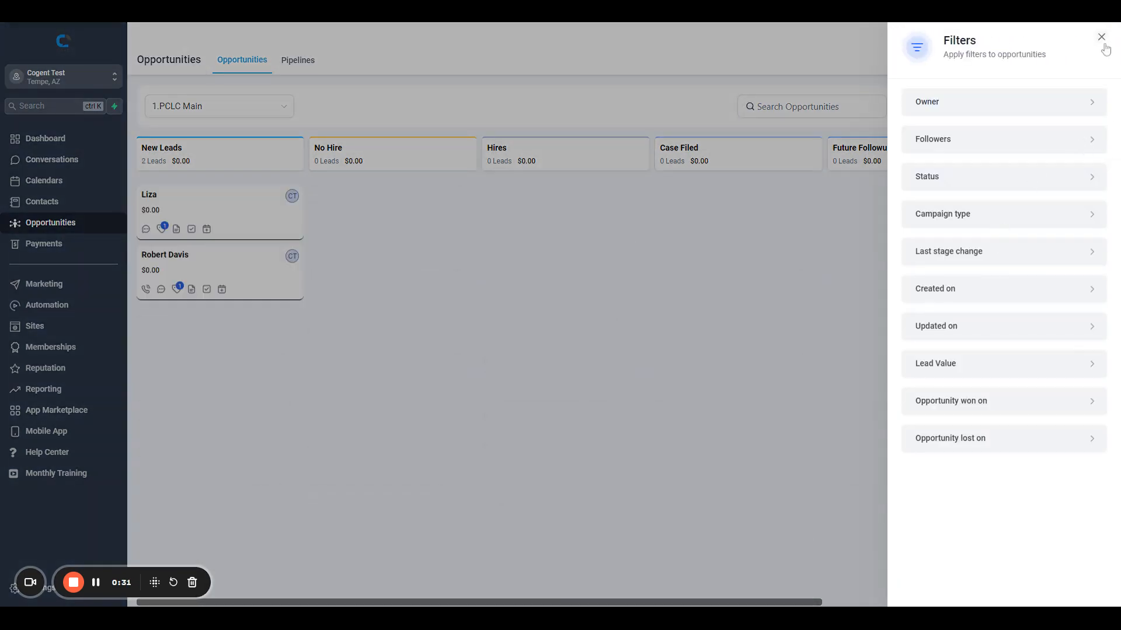
{"action": "left_click", "coordinate": [1103, 44]}
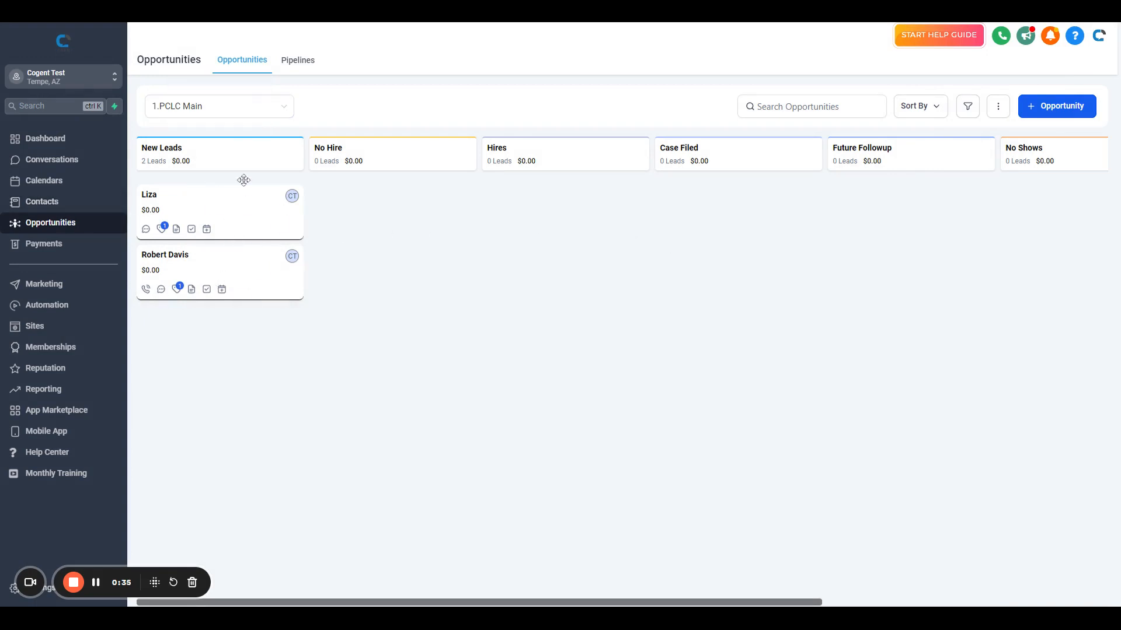
Open the first opportunity under New Leads, examine its available status options, and cancel without saving
{"action": "left_click", "coordinate": [54, 143]}
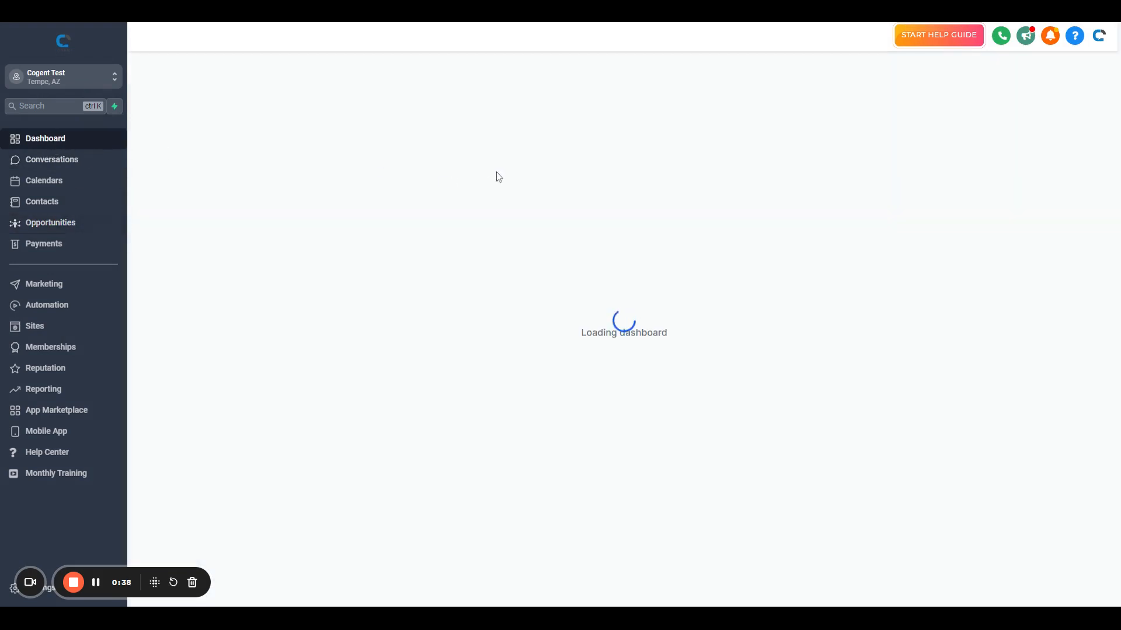
{"action": "left_click", "coordinate": [47, 224]}
{"action": "left_click", "coordinate": [254, 200]}
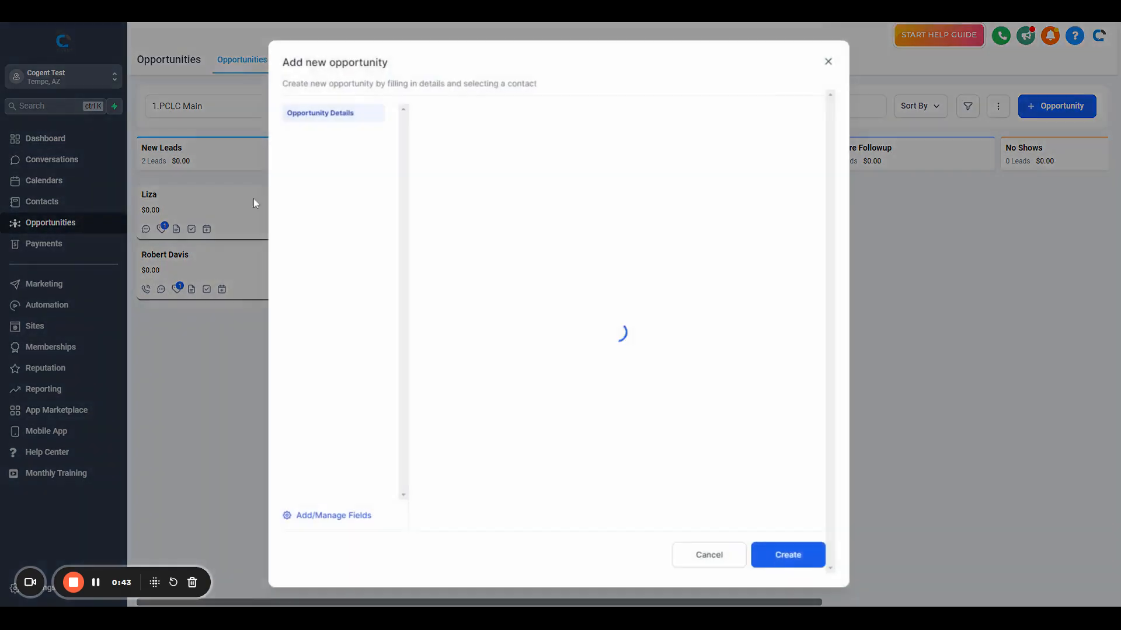
{"action": "scroll", "coordinate": [525, 326], "scroll_direction": "down", "scroll_amount": 2}
{"action": "left_click", "coordinate": [468, 353]}
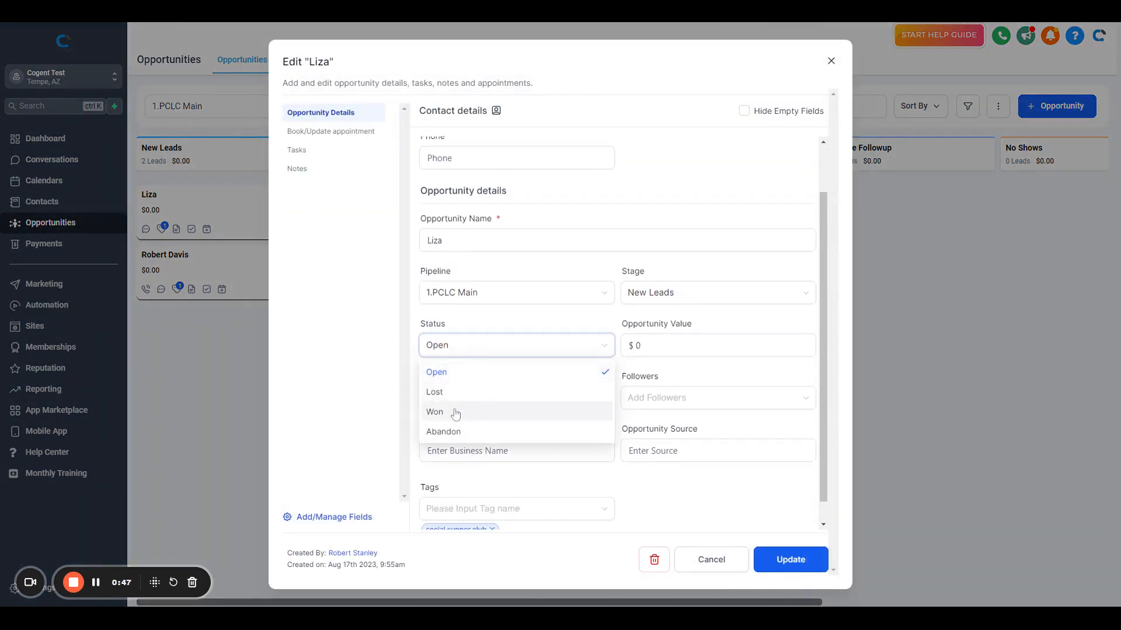
{"action": "left_click", "coordinate": [341, 422]}
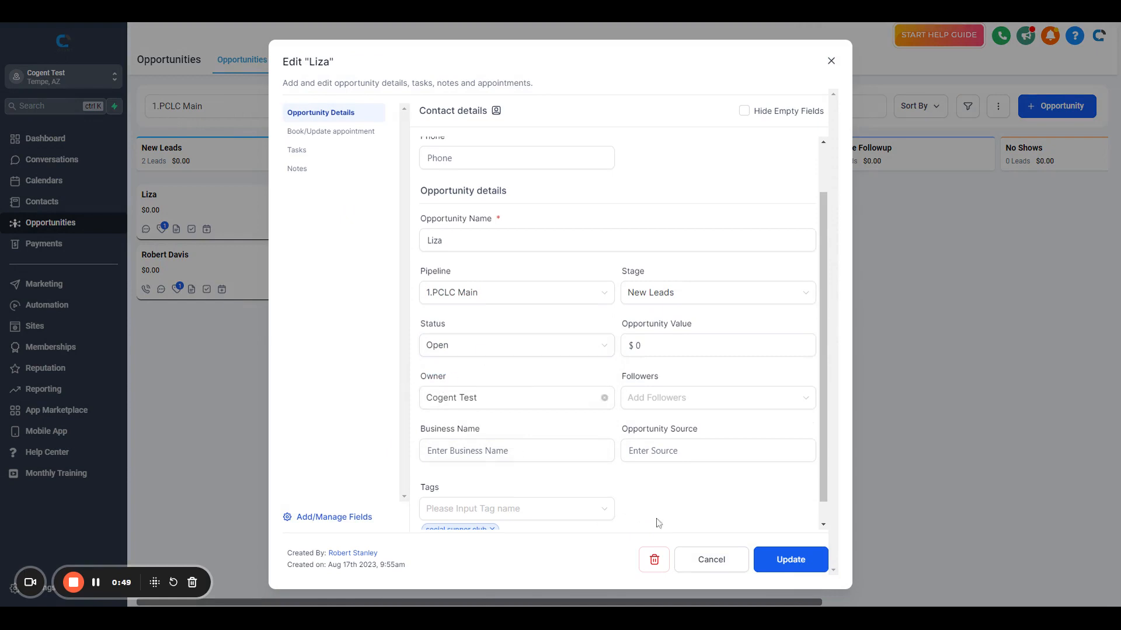
{"action": "left_click", "coordinate": [700, 557]}
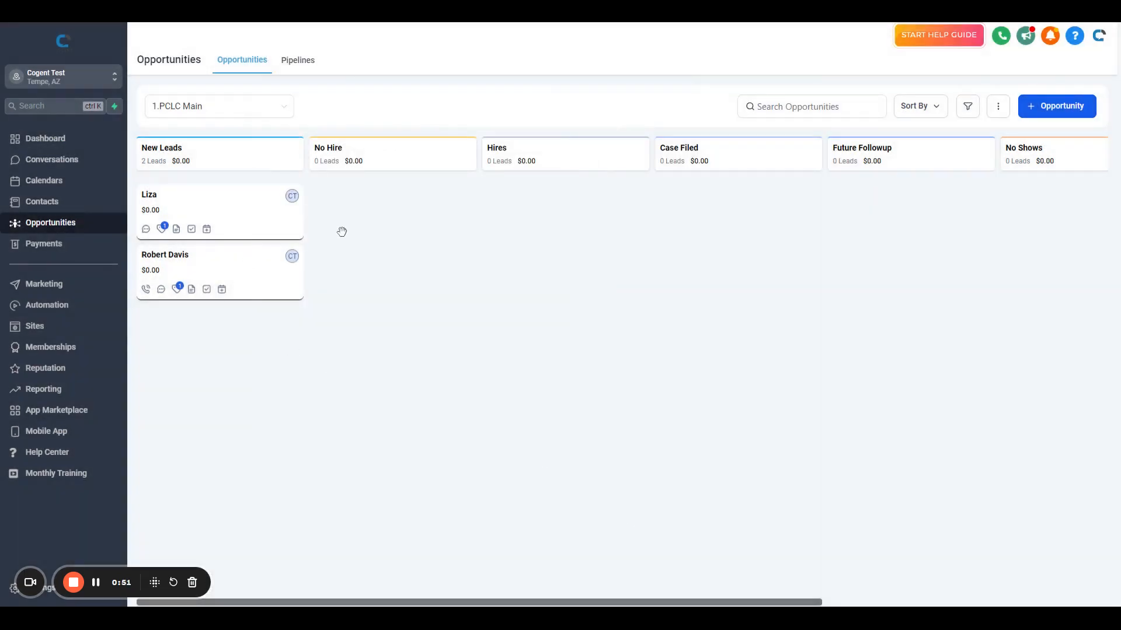
{"action": "mouse_move", "coordinate": [215, 215]}
{"action": "left_mouse_down"}
{"action": "mouse_move", "coordinate": [658, 233]}
{"action": "mouse_move", "coordinate": [555, 187]}
{"action": "mouse_move", "coordinate": [413, 207]}
{"action": "mouse_move", "coordinate": [215, 198]}
{"action": "left_mouse_up"}
Return to the dashboard and set its date range to This Year
{"action": "left_click", "coordinate": [70, 138]}
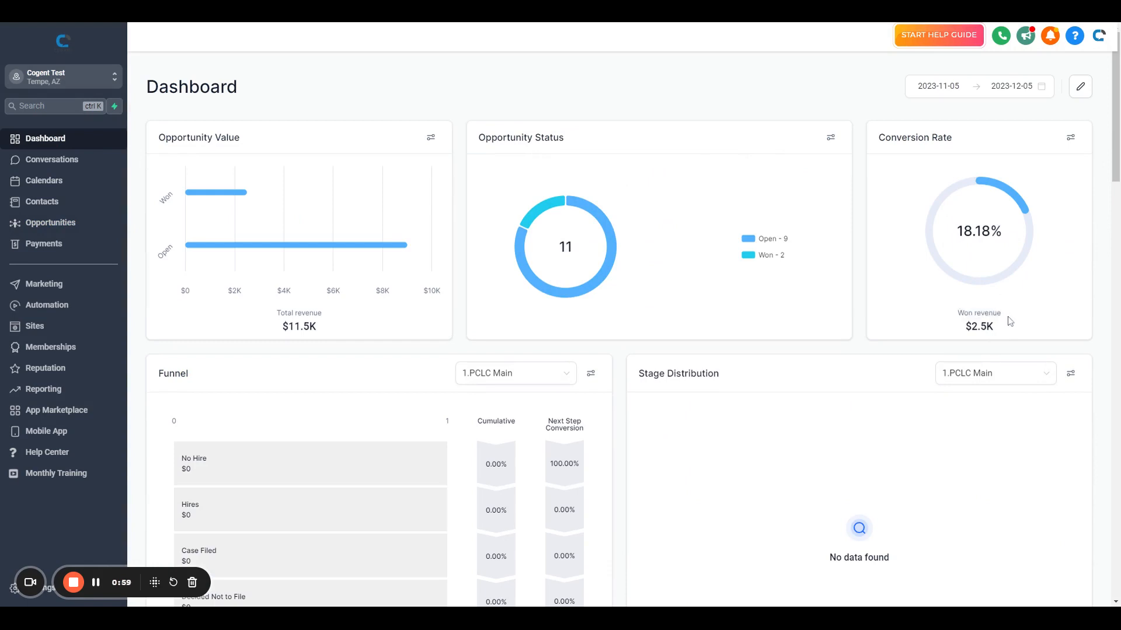
{"action": "left_click_drag", "start_coordinate": [1006, 321], "coordinate": [956, 318]}
{"action": "left_click", "coordinate": [958, 87]}
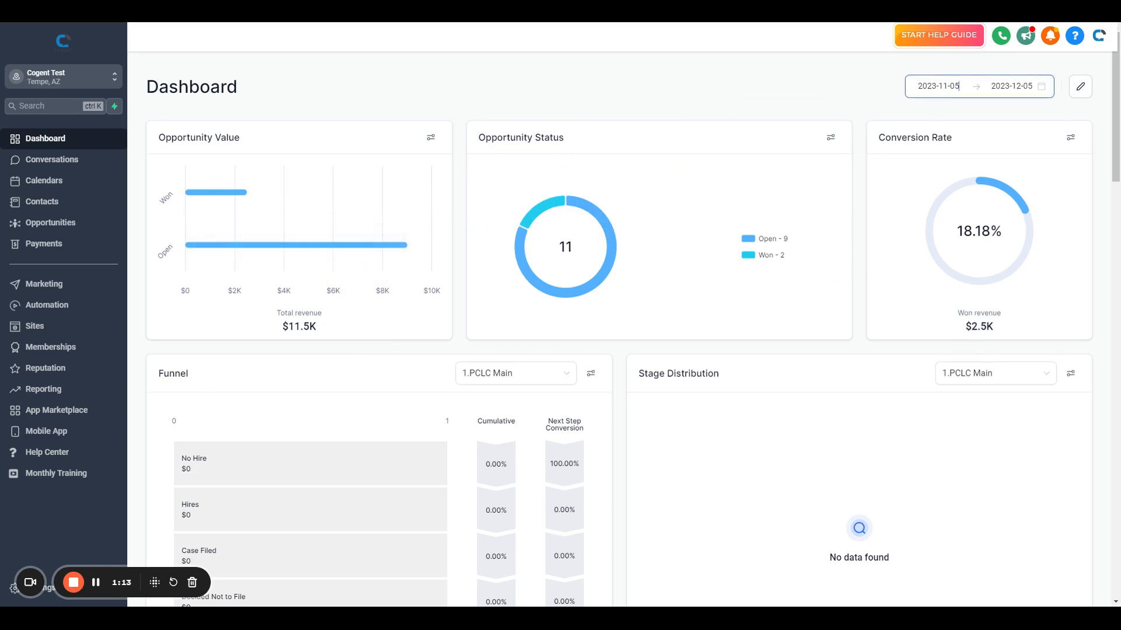
{"action": "left_click", "coordinate": [955, 270]}
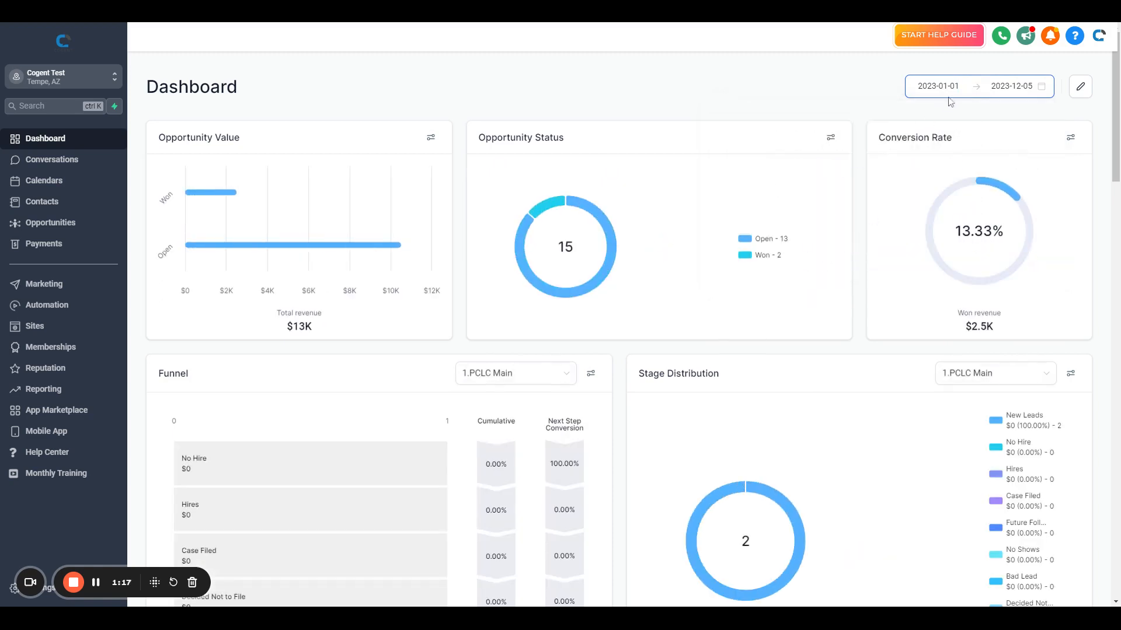
Set the Opportunity Status widget to calculate opportunities by the Created on date
{"action": "left_click", "coordinate": [830, 138]}
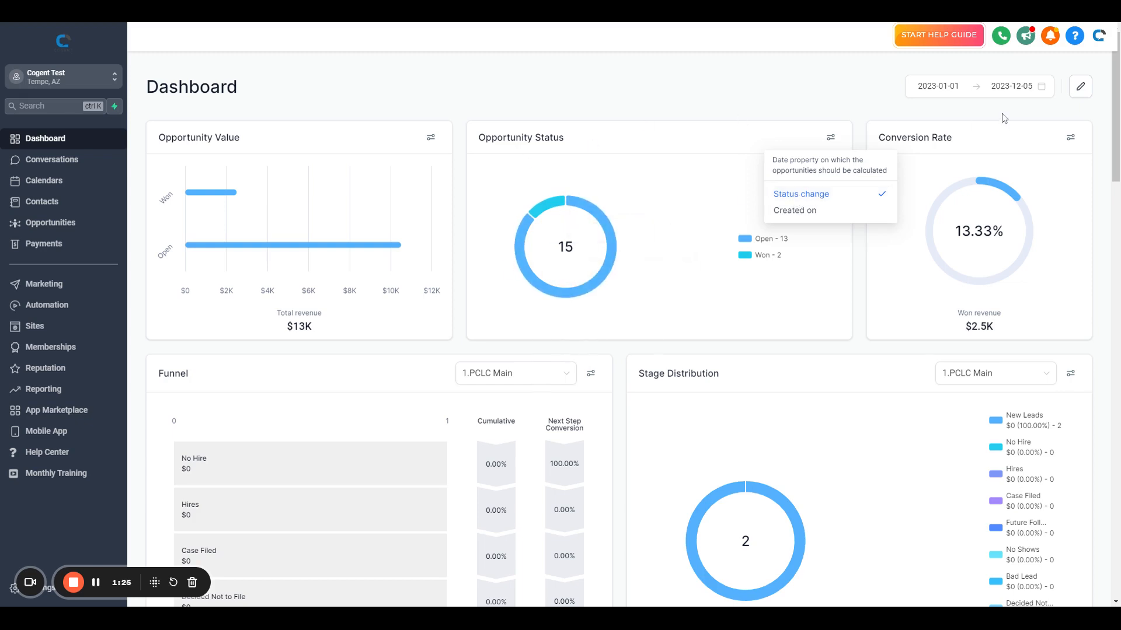
{"action": "left_click", "coordinate": [837, 216]}
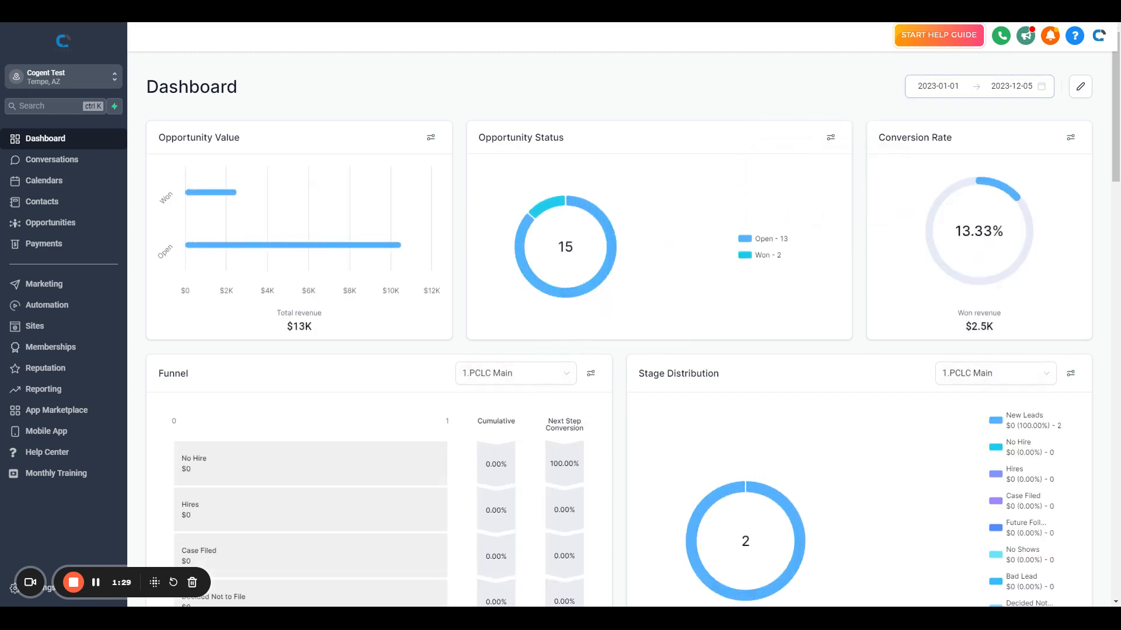
Switch the dashboard's date range to This Month and return it to This Year
{"action": "left_click", "coordinate": [996, 87]}
{"action": "left_click", "coordinate": [677, 228]}
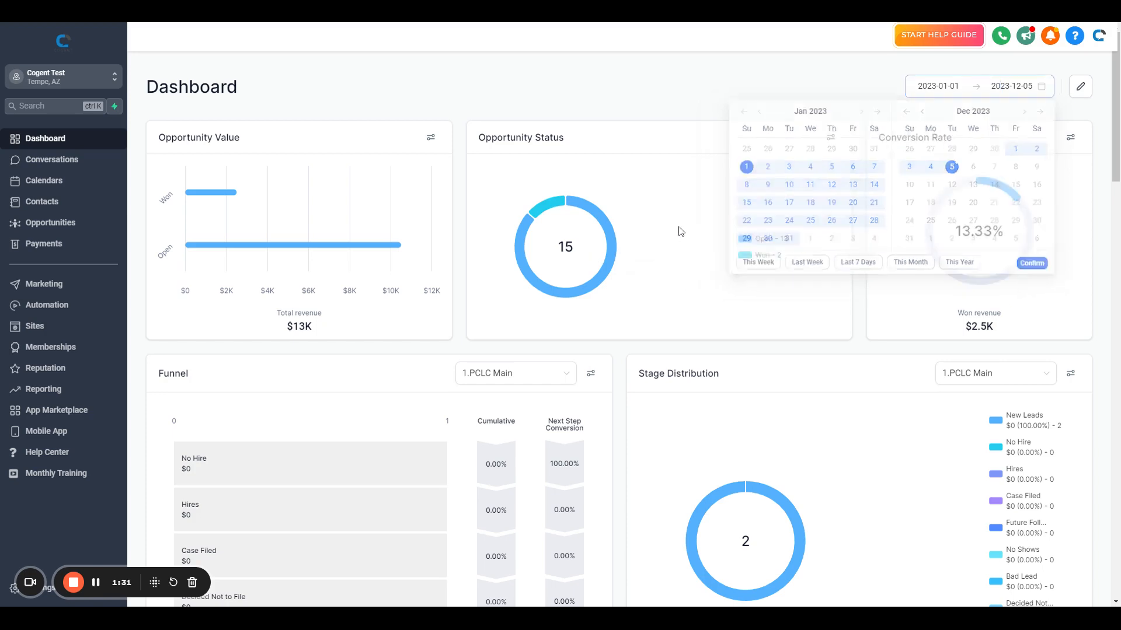
{"action": "left_click", "coordinate": [938, 85]}
{"action": "left_click", "coordinate": [893, 273]}
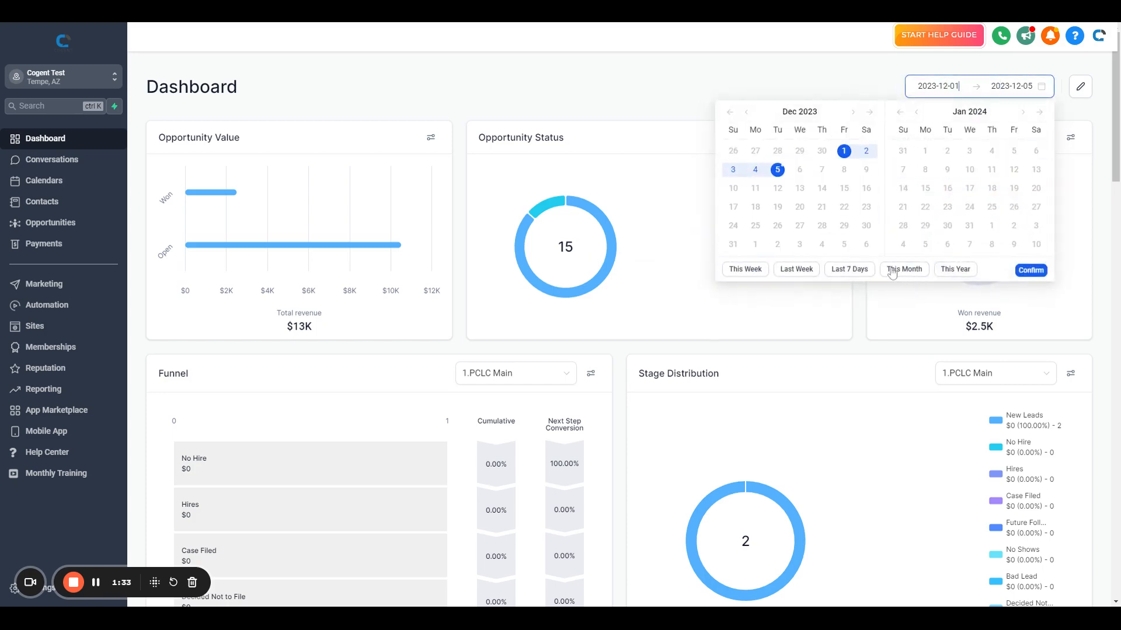
{"action": "left_click", "coordinate": [891, 274]}
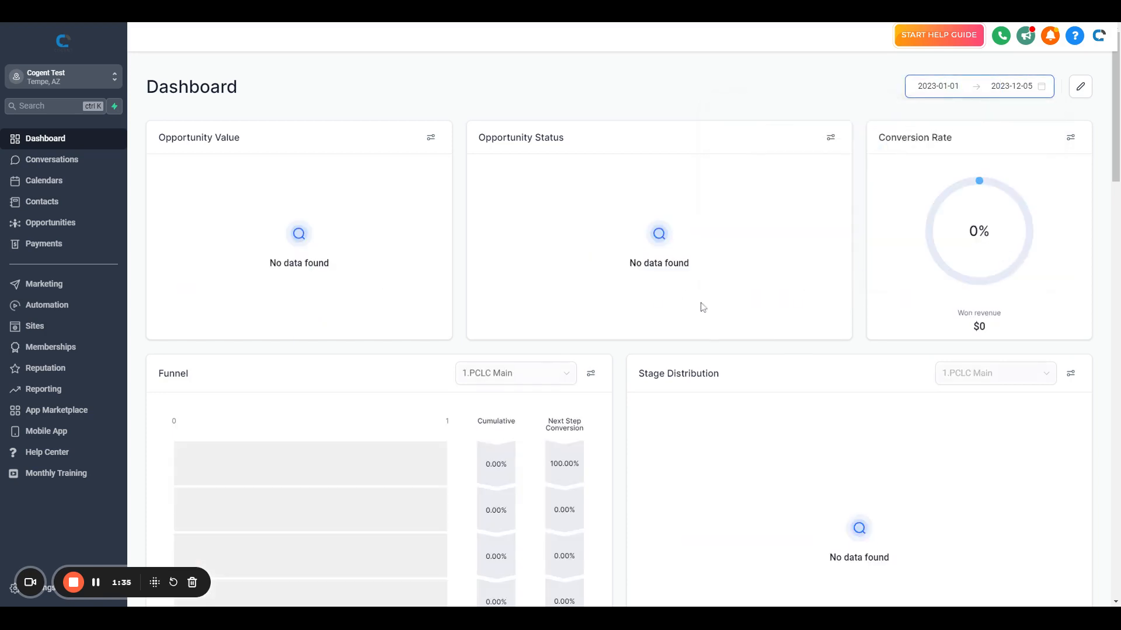
{"action": "left_click", "coordinate": [957, 87]}
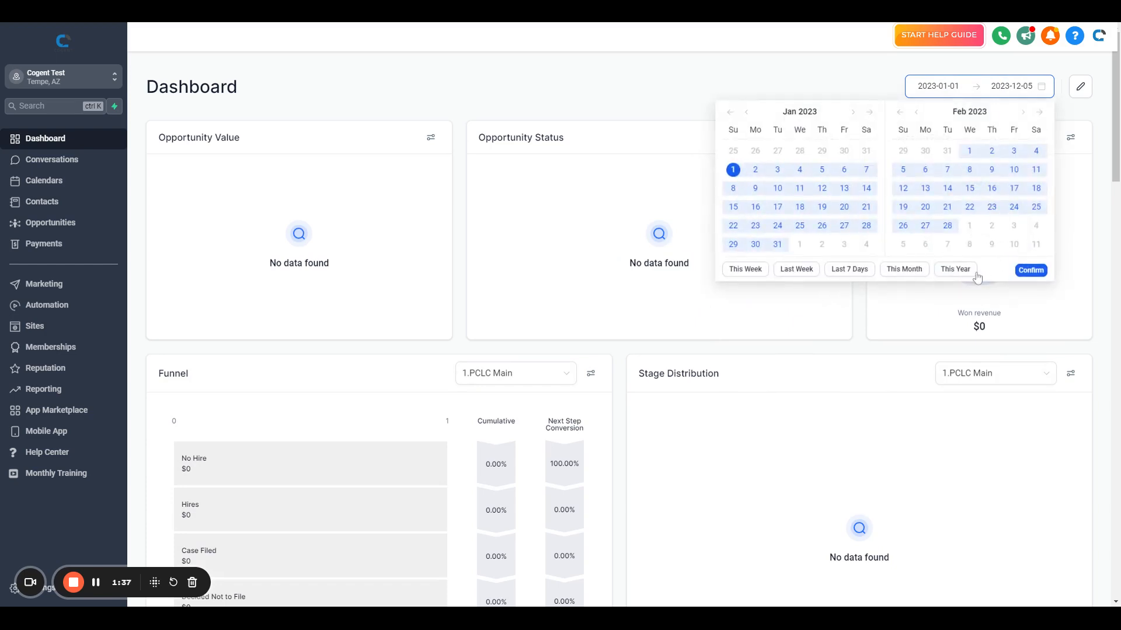
{"action": "left_click", "coordinate": [972, 271]}
Set the Stage Distribution widget to calculate opportunities by the Status change date
{"action": "scroll", "coordinate": [694, 321], "scroll_direction": "down", "scroll_amount": 4}
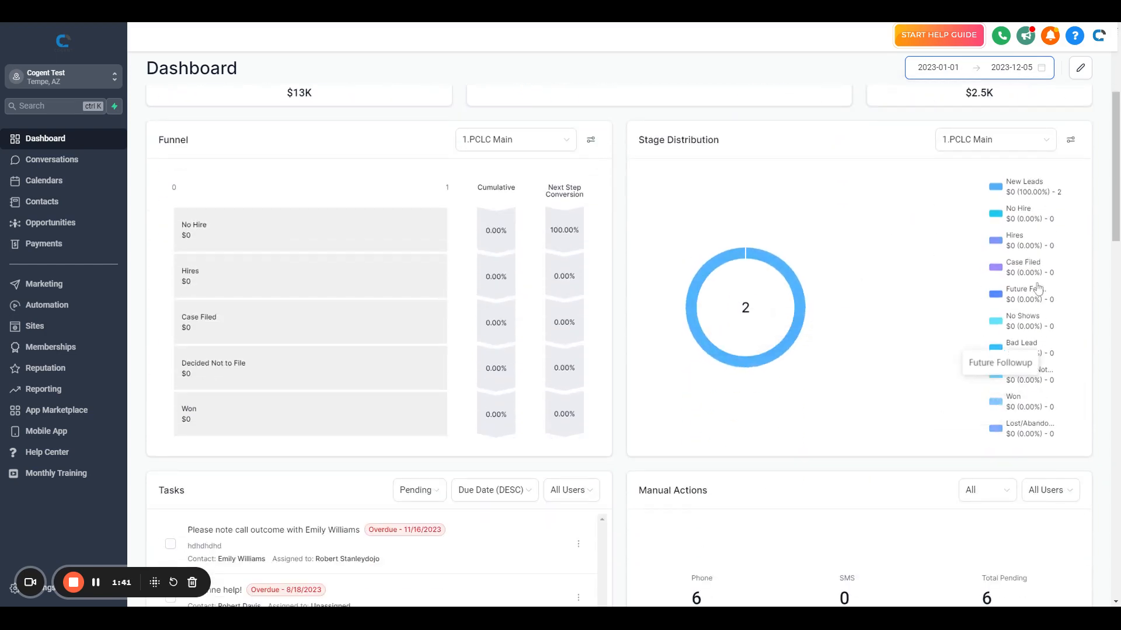
{"action": "scroll", "coordinate": [950, 189], "scroll_direction": "up", "scroll_amount": 3}
{"action": "scroll", "coordinate": [914, 225], "scroll_direction": "down", "scroll_amount": 3}
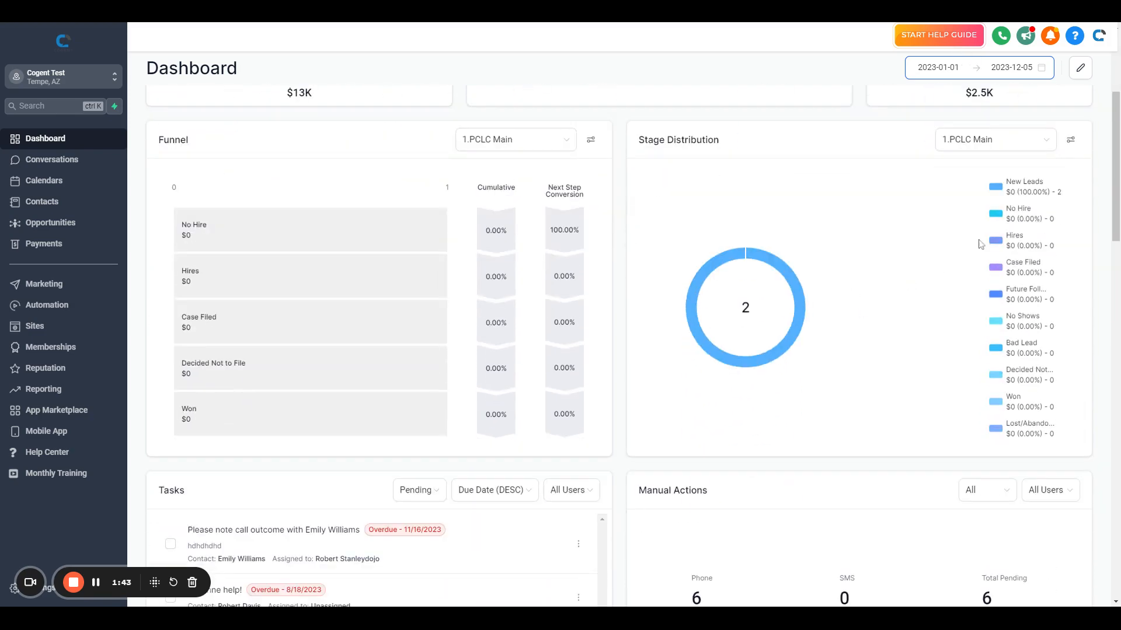
{"action": "left_click", "coordinate": [1071, 140]}
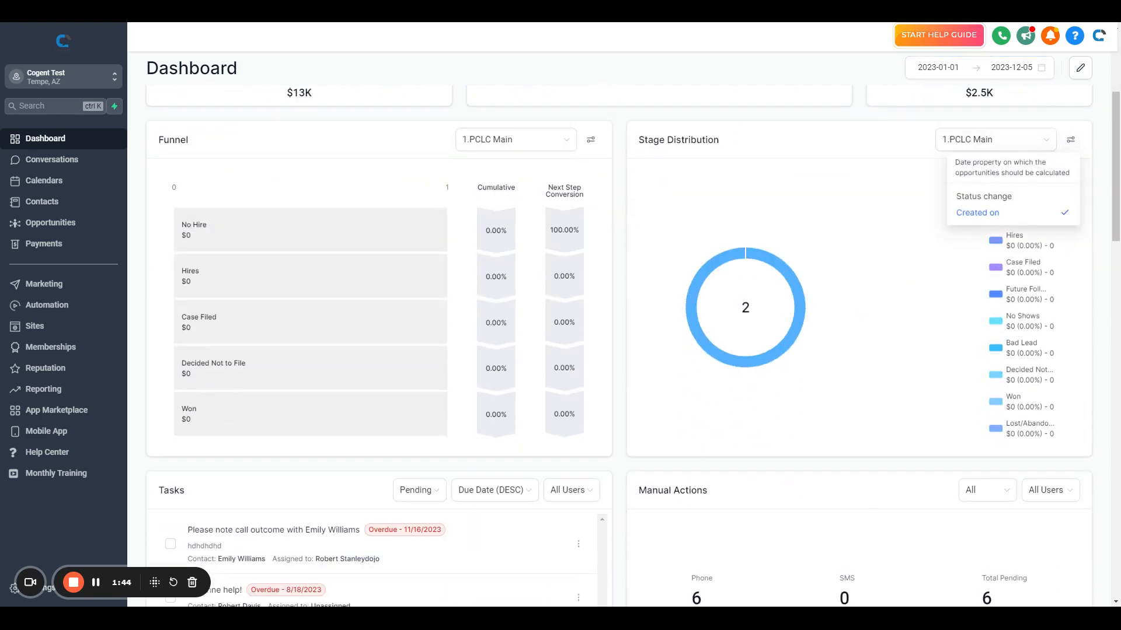
{"action": "left_click", "coordinate": [983, 196]}
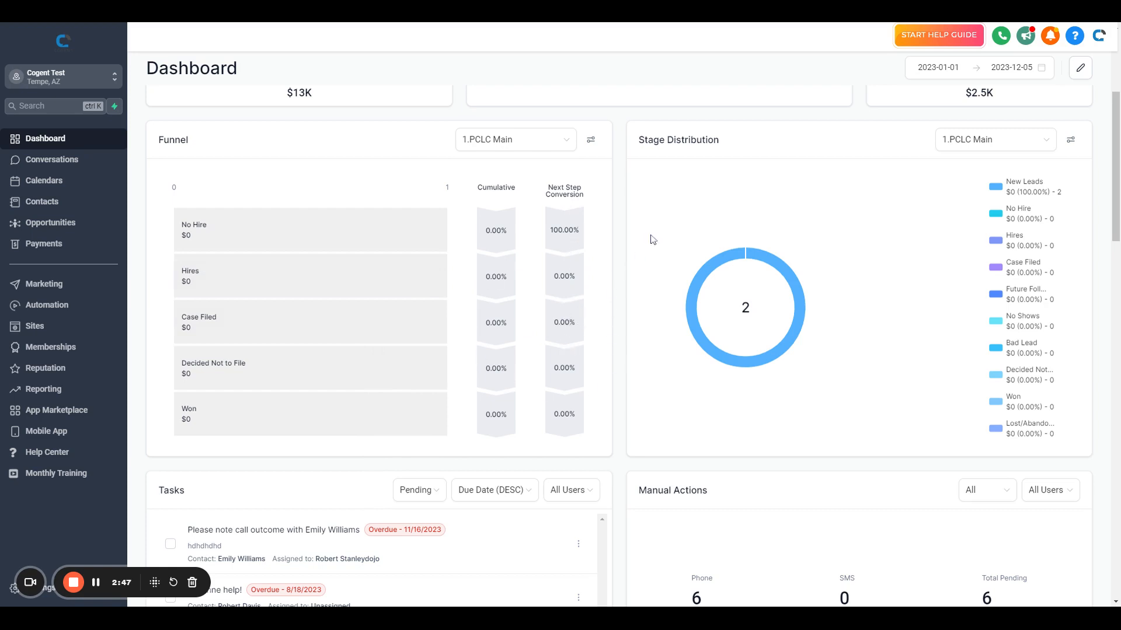
Put the dashboard in edit mode, browse the Contacts widgets available to add, and save the dashboard
{"action": "scroll", "coordinate": [625, 263], "scroll_direction": "up", "scroll_amount": 4}
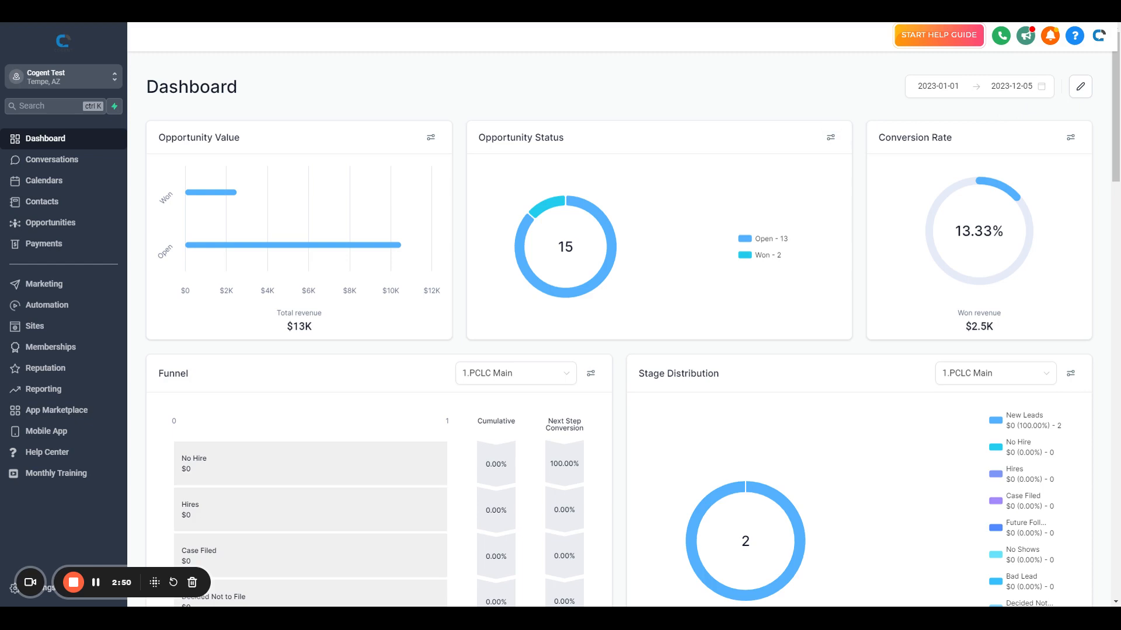
{"action": "left_click", "coordinate": [1074, 96]}
{"action": "left_click", "coordinate": [1046, 95]}
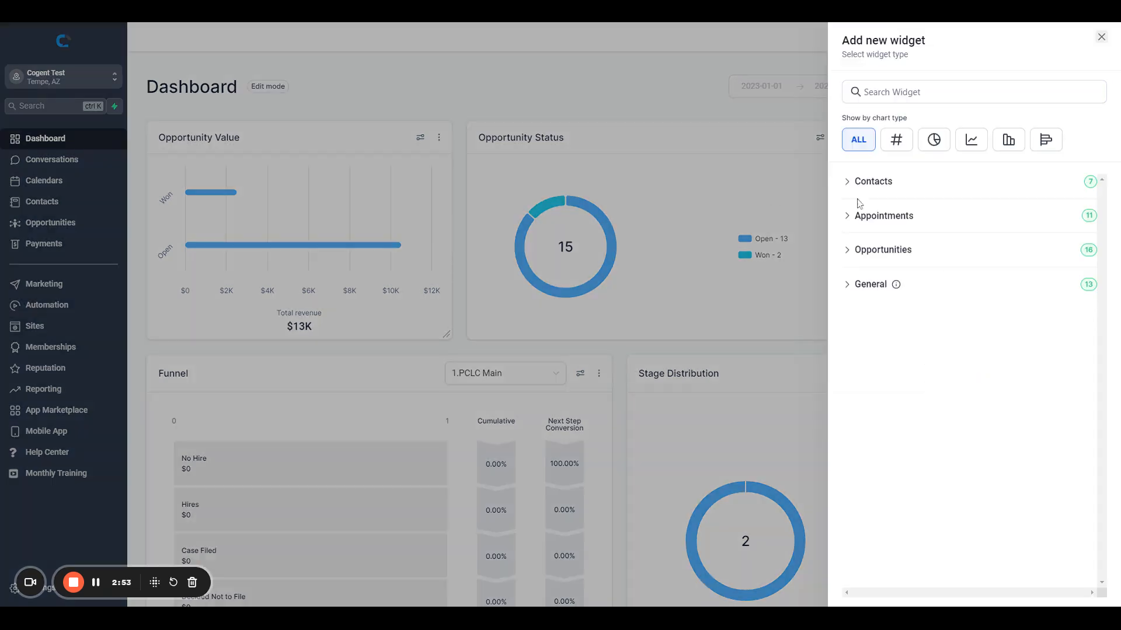
{"action": "left_click_drag", "start_coordinate": [887, 191], "coordinate": [903, 191]}
{"action": "left_click", "coordinate": [880, 188]}
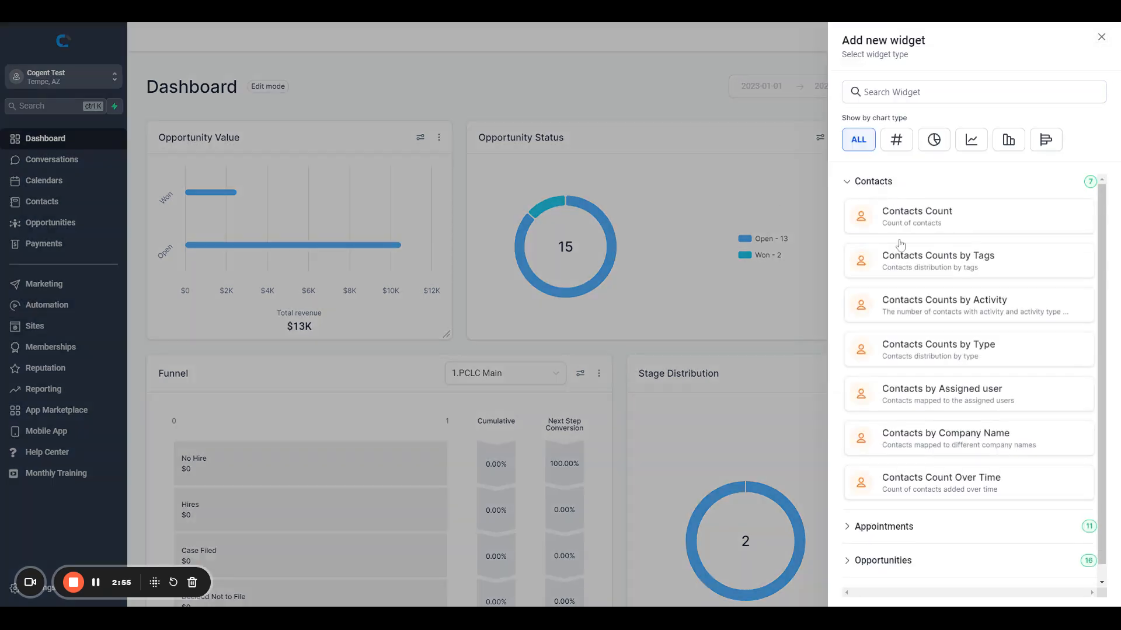
{"action": "scroll", "coordinate": [958, 252], "scroll_direction": "down", "scroll_amount": 1}
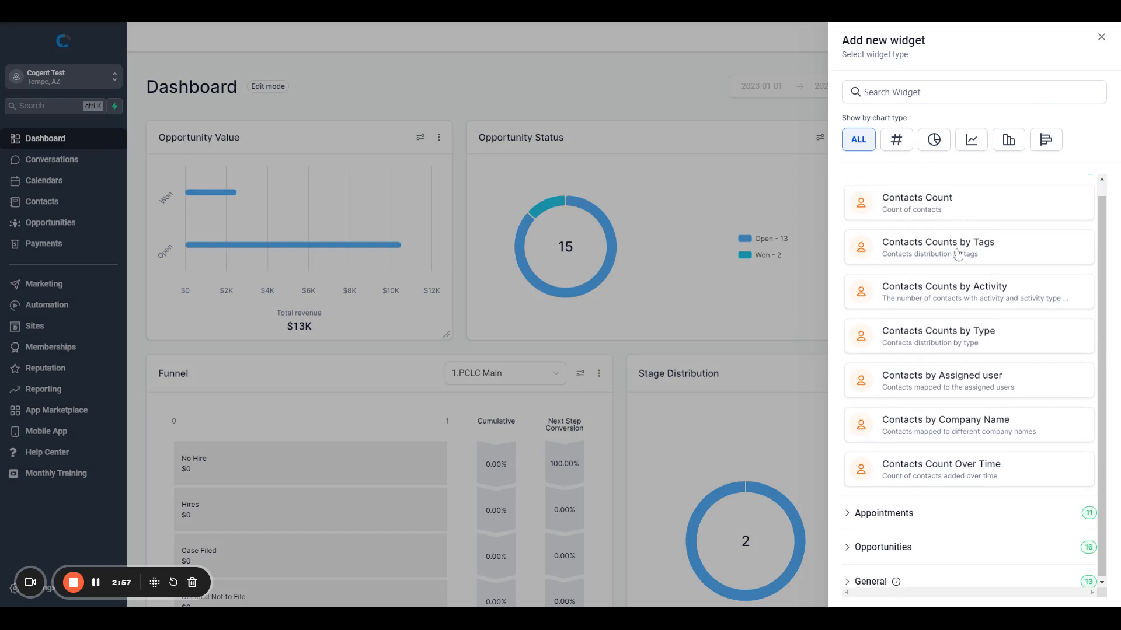
{"action": "scroll", "coordinate": [957, 252], "scroll_direction": "up", "scroll_amount": 1}
{"action": "left_click", "coordinate": [850, 184]}
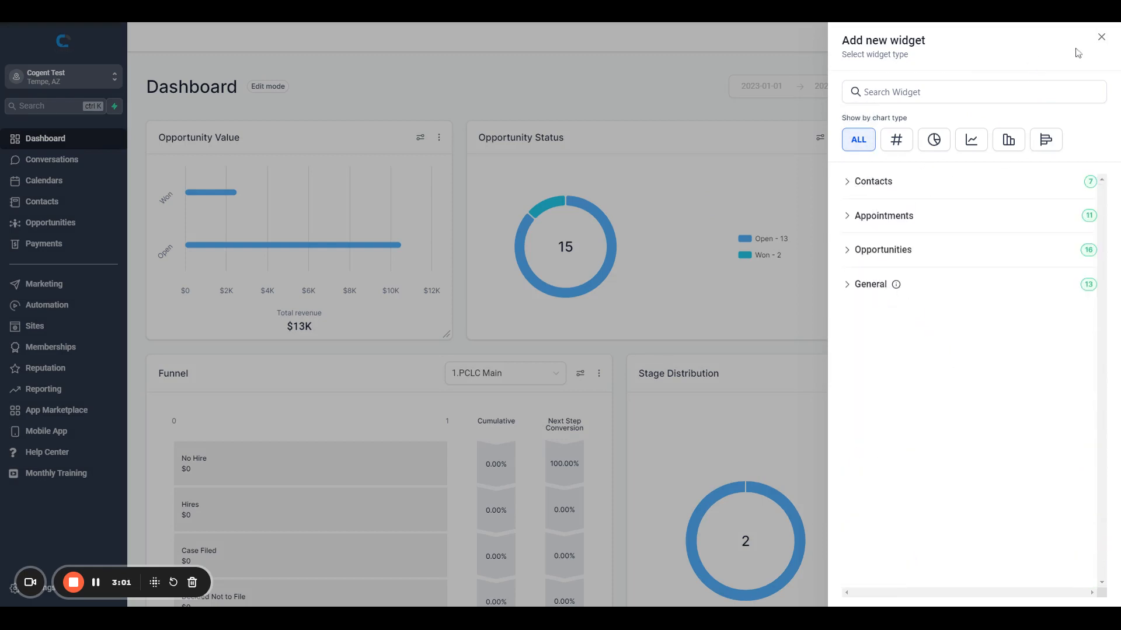
{"action": "left_click", "coordinate": [1101, 37]}
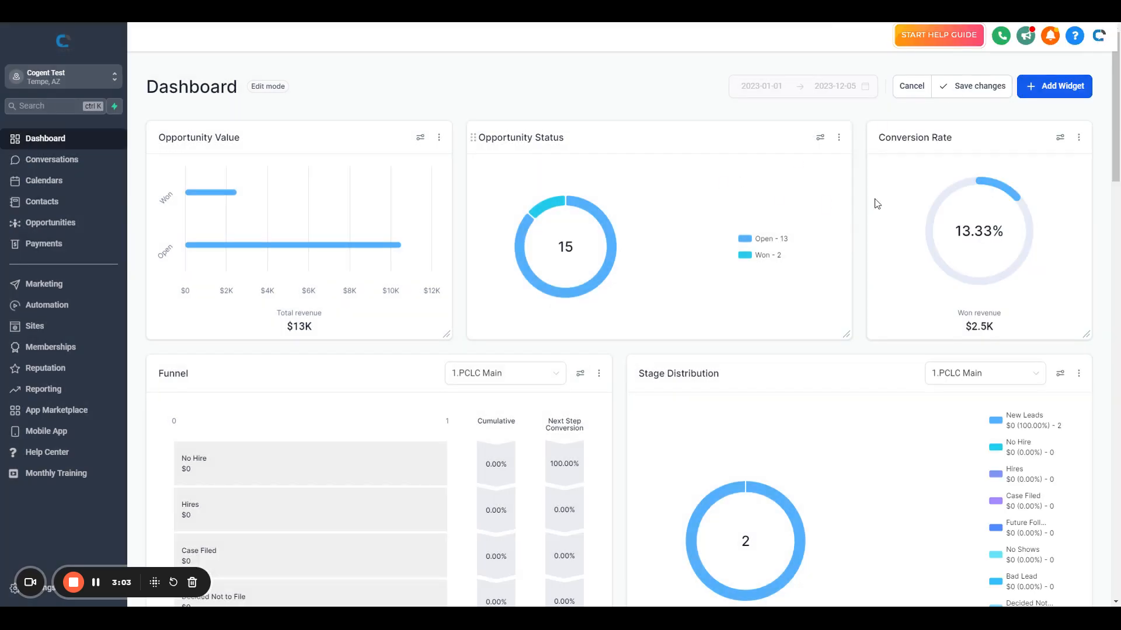
{"action": "left_click", "coordinate": [965, 88]}
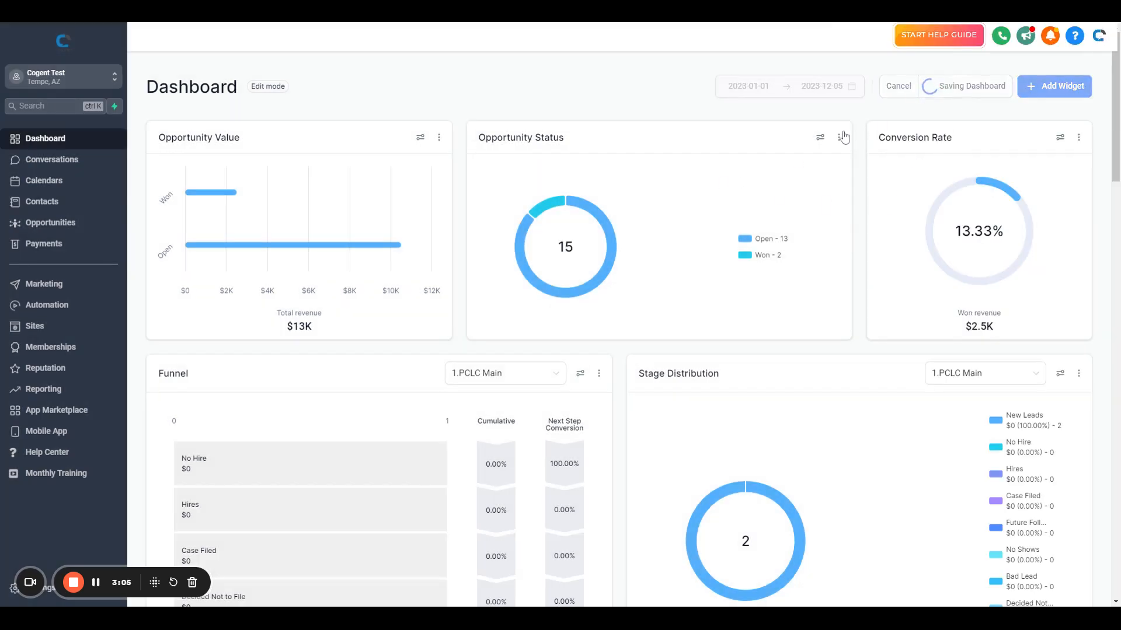